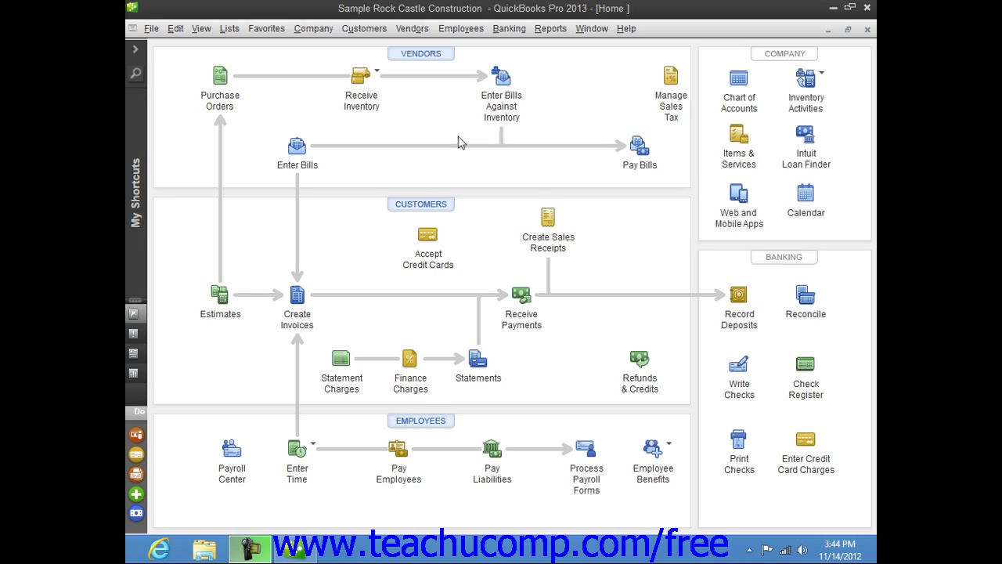
# Start a new customer record and open the custom field definitions from its additional information.
pyautogui.click(424, 203)
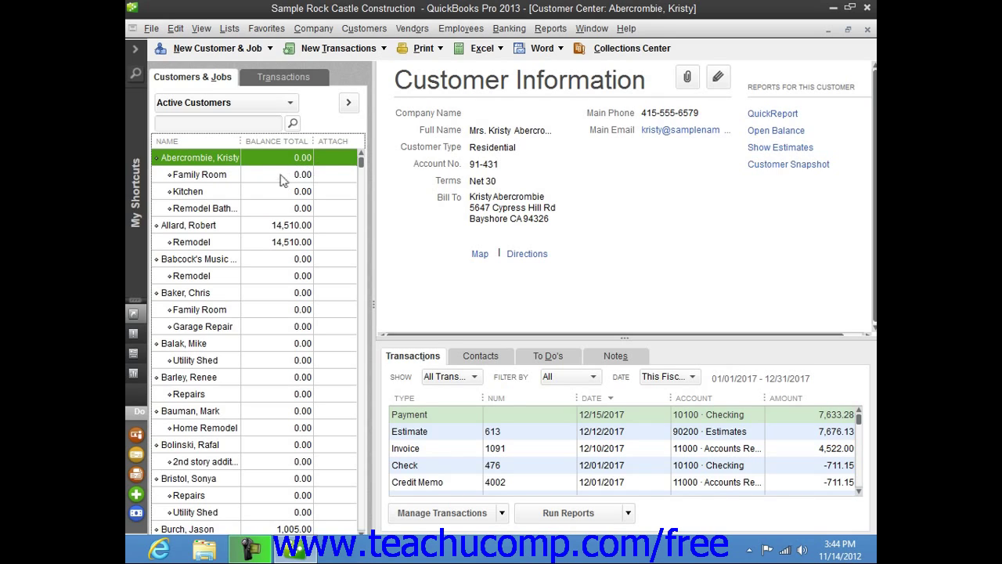
pyautogui.click(209, 48)
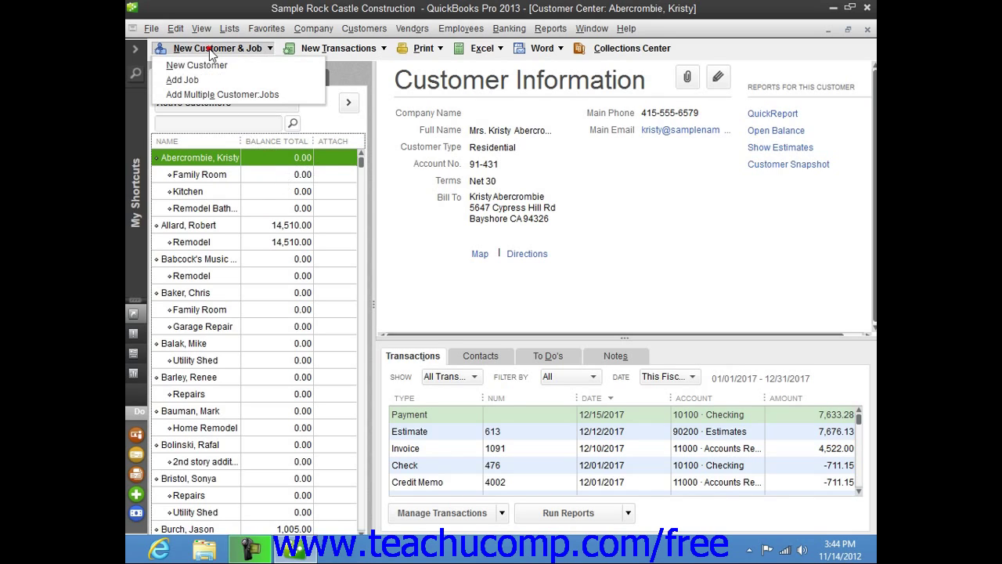
pyautogui.click(196, 66)
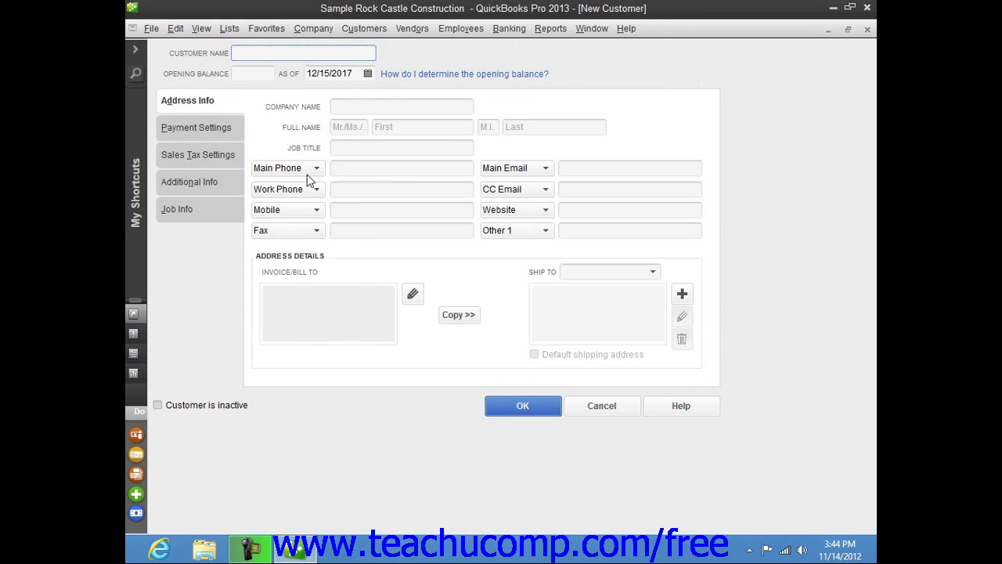
pyautogui.click(225, 181)
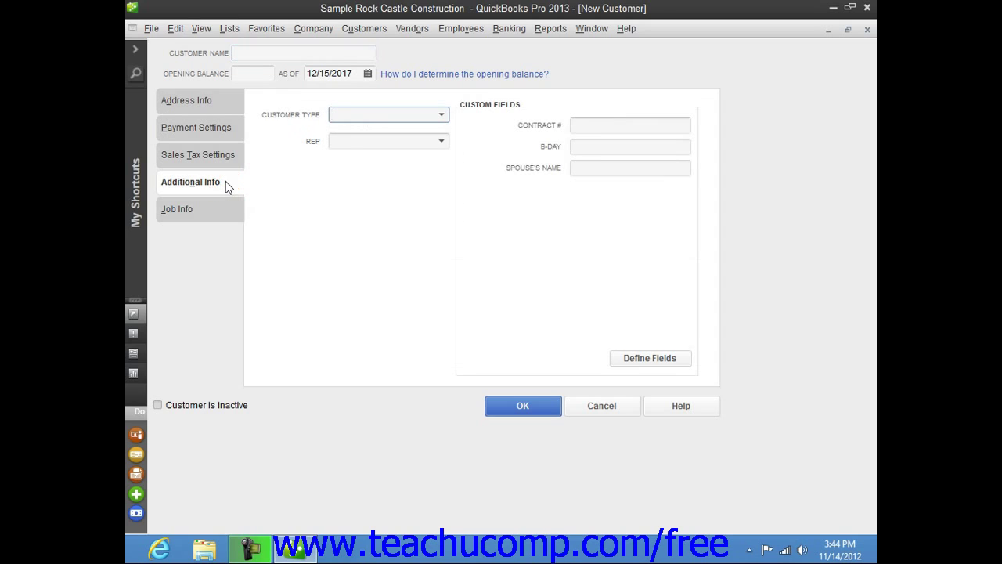
pyautogui.click(646, 356)
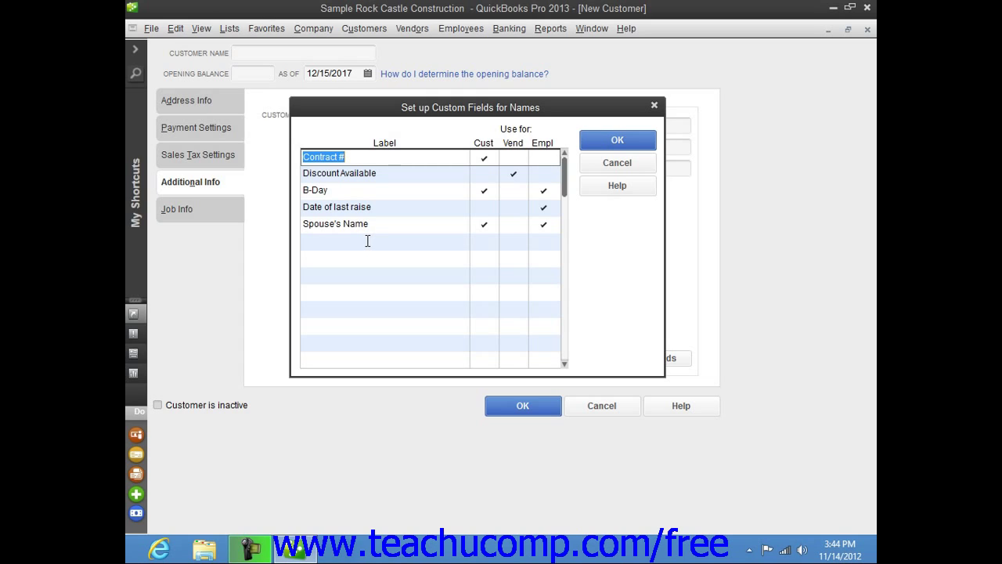
# Add a custom name field labelled "Substitute", enable it for vendors and employees, and save the definitions.
pyautogui.click(367, 241)
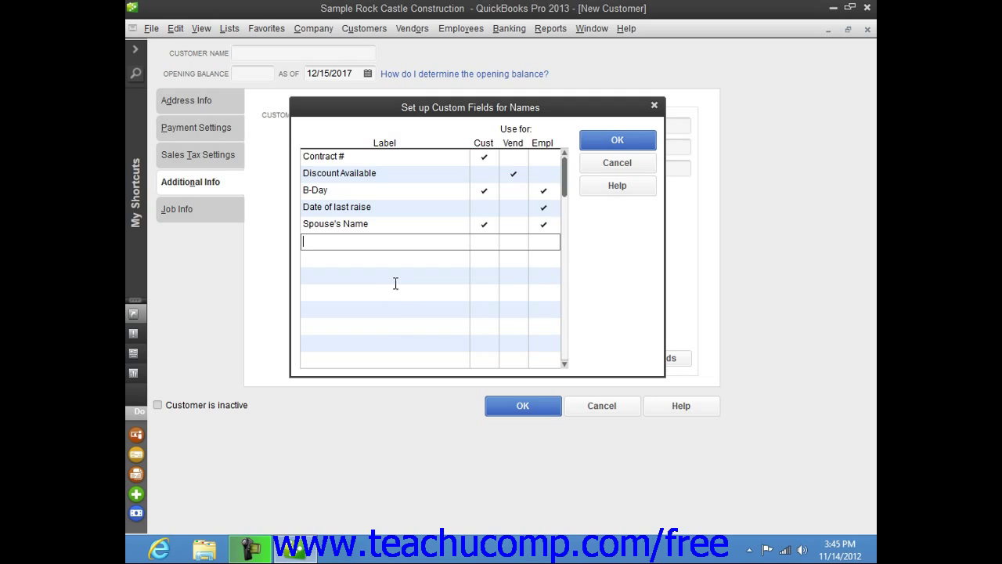
pyautogui.write('Substitute')
pyautogui.click(512, 242)
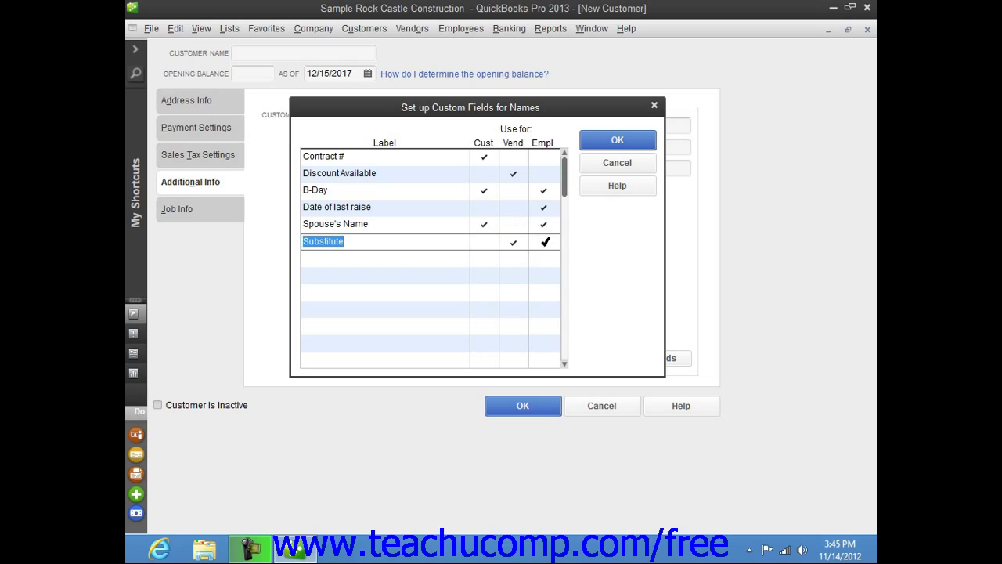
pyautogui.click(546, 242)
pyautogui.click(590, 144)
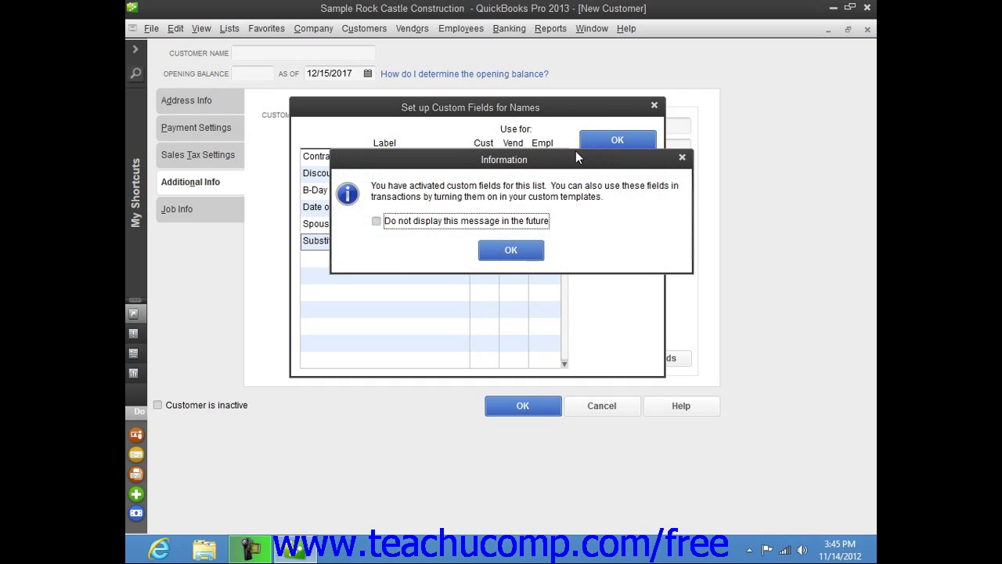
pyautogui.click(510, 250)
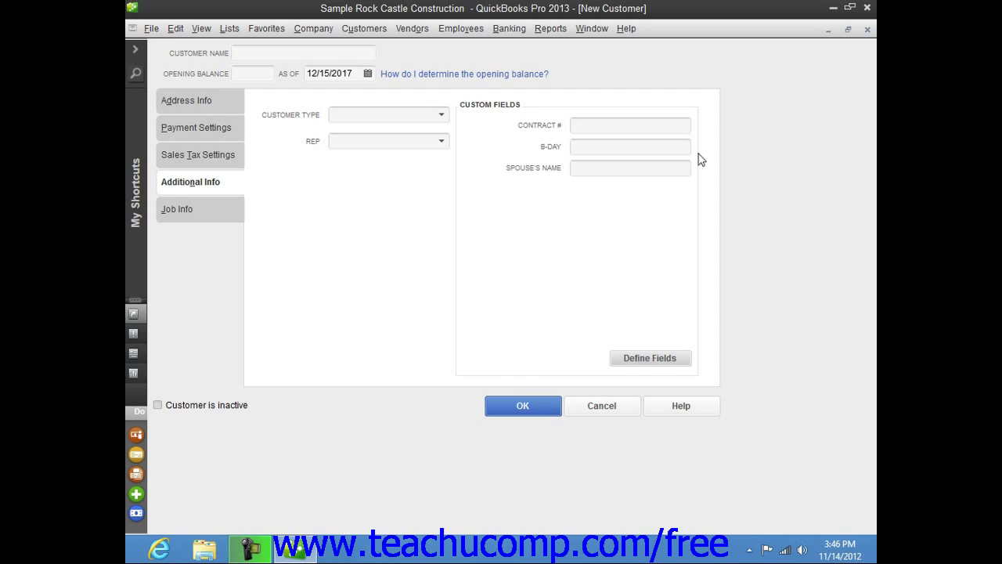
# Check the new customer's additional information, and close the blank record and the Customer Center.
pyautogui.click(200, 186)
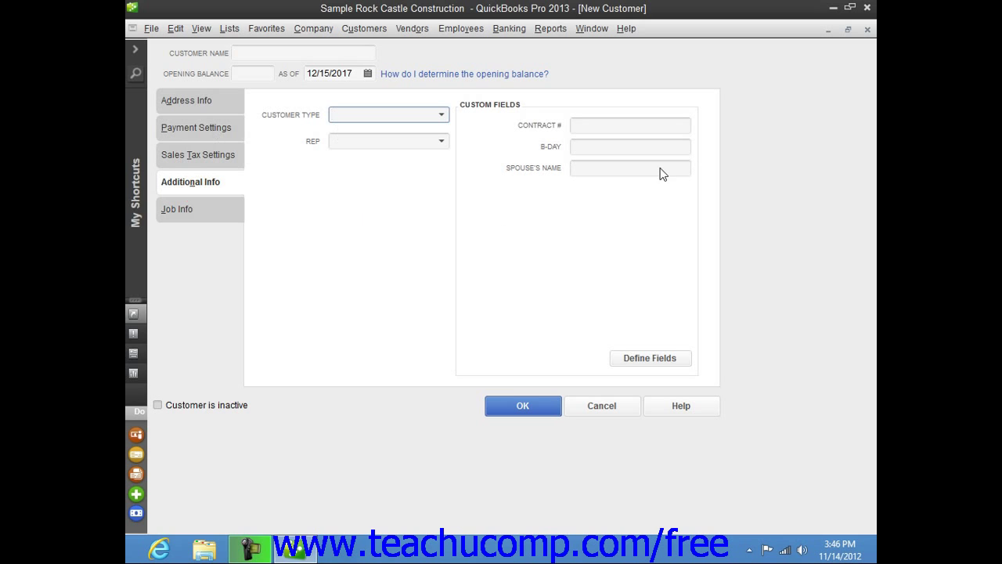
pyautogui.click(867, 29)
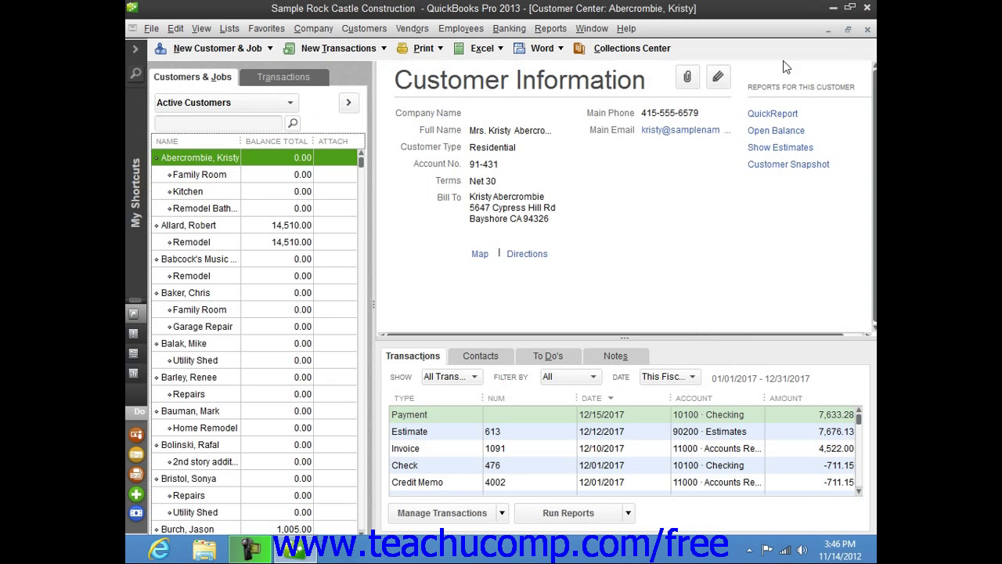
pyautogui.click(867, 28)
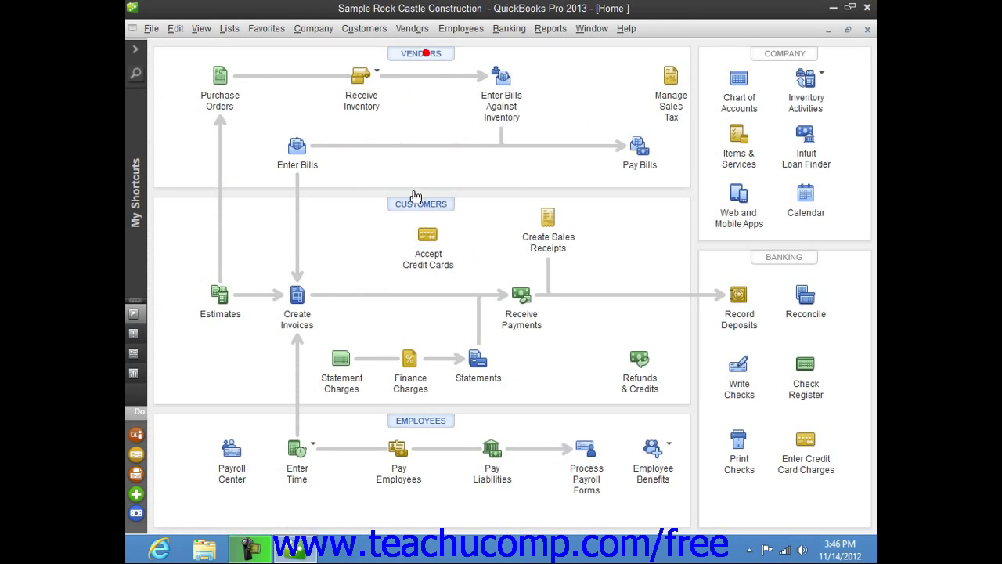
# Examine the custom fields in the first listed vendor's additional information, and close the vendor record and Vendor Center.
pyautogui.click(423, 55)
pyautogui.rightClick(201, 158)
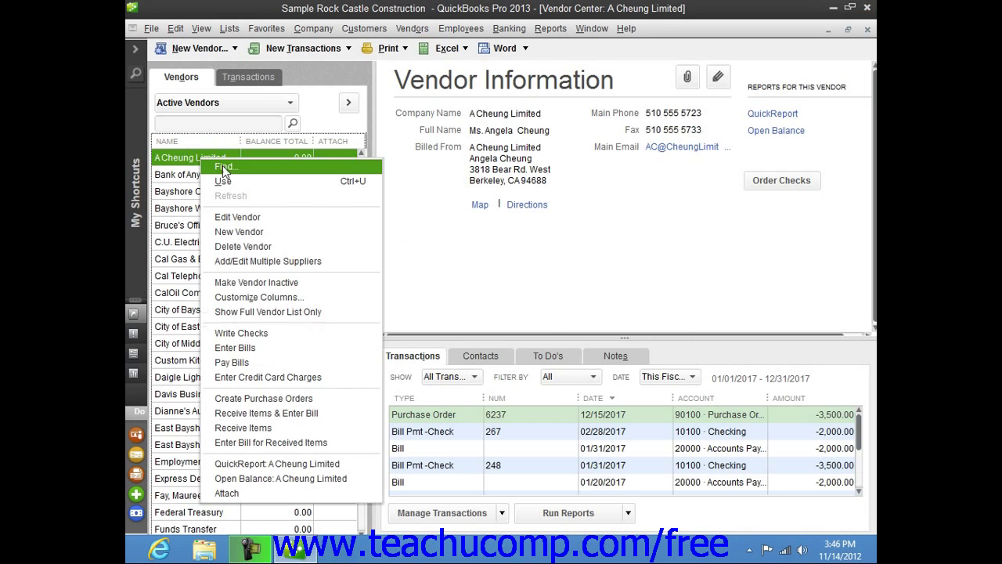
pyautogui.click(237, 216)
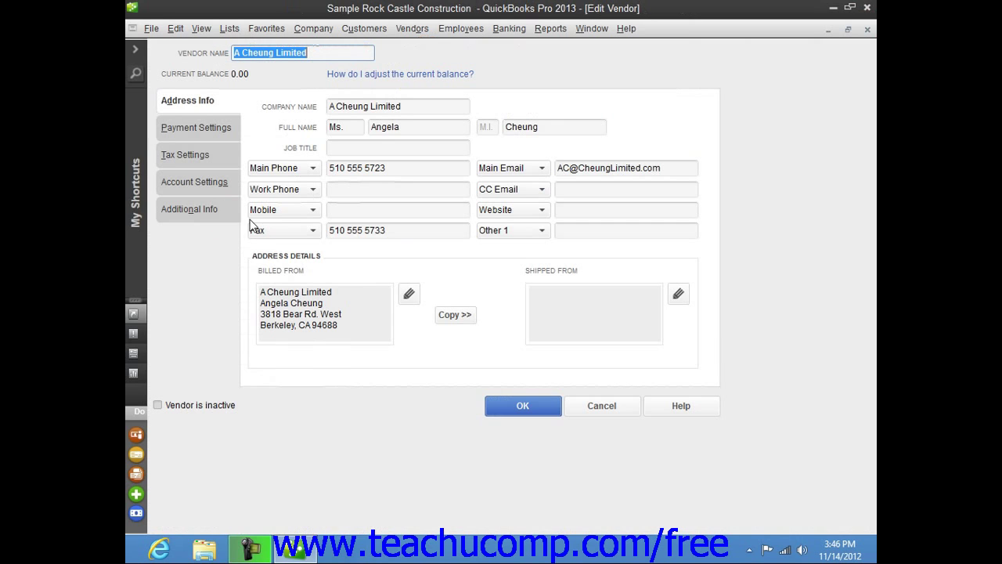
pyautogui.click(202, 215)
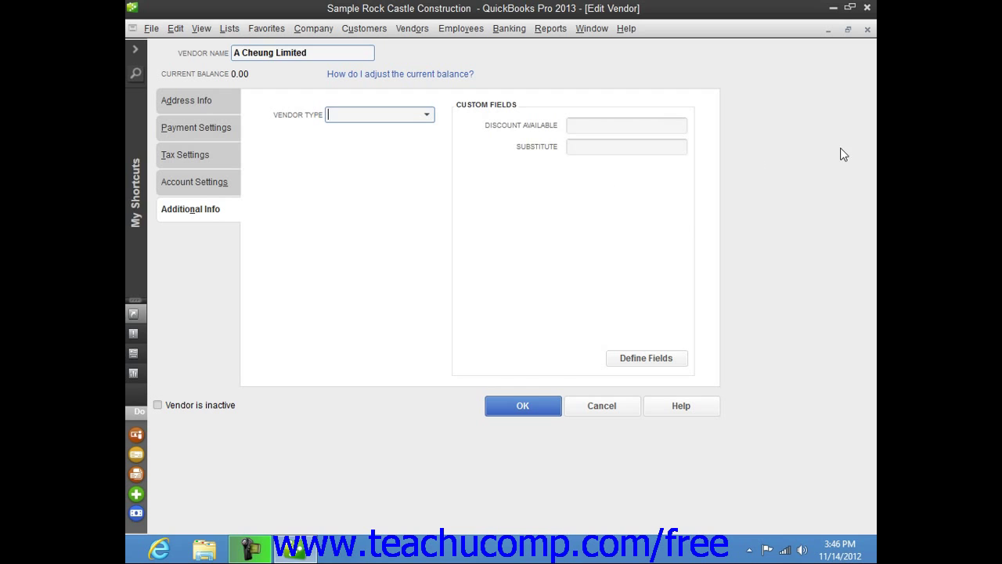
pyautogui.click(870, 29)
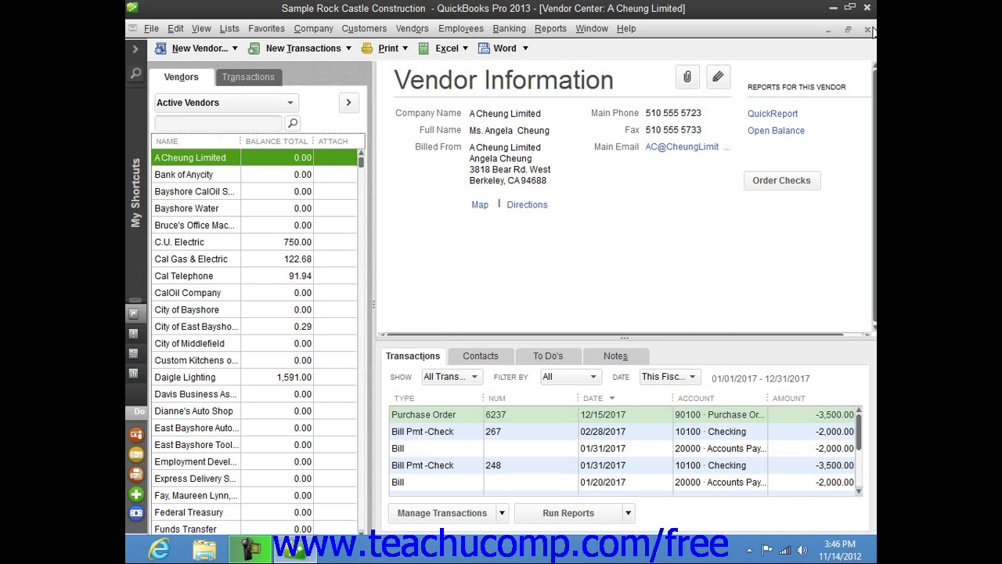
pyautogui.click(869, 30)
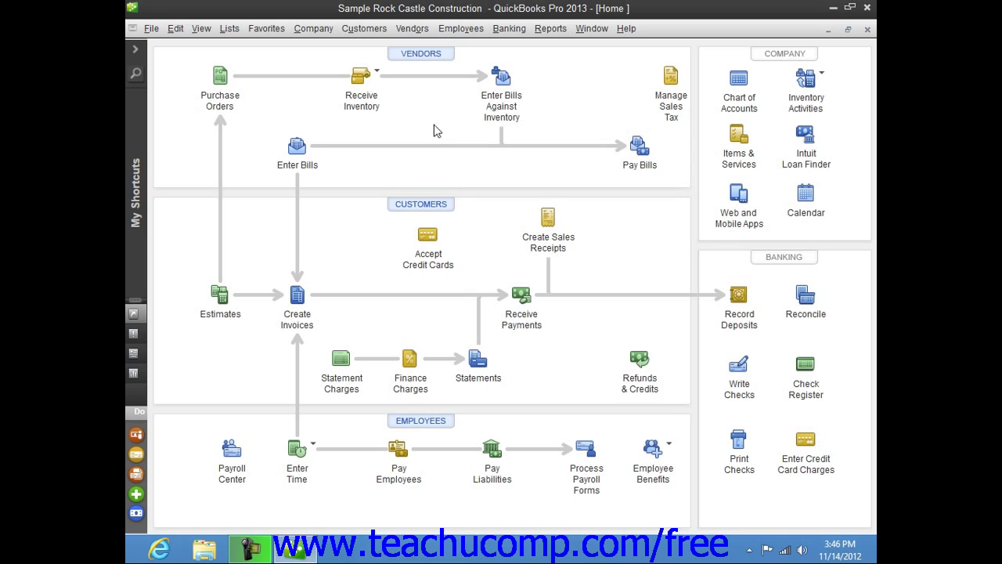
# Open the Blueprints service item for editing from the Item List and bring up the custom field definitions for items.
pyautogui.click(235, 31)
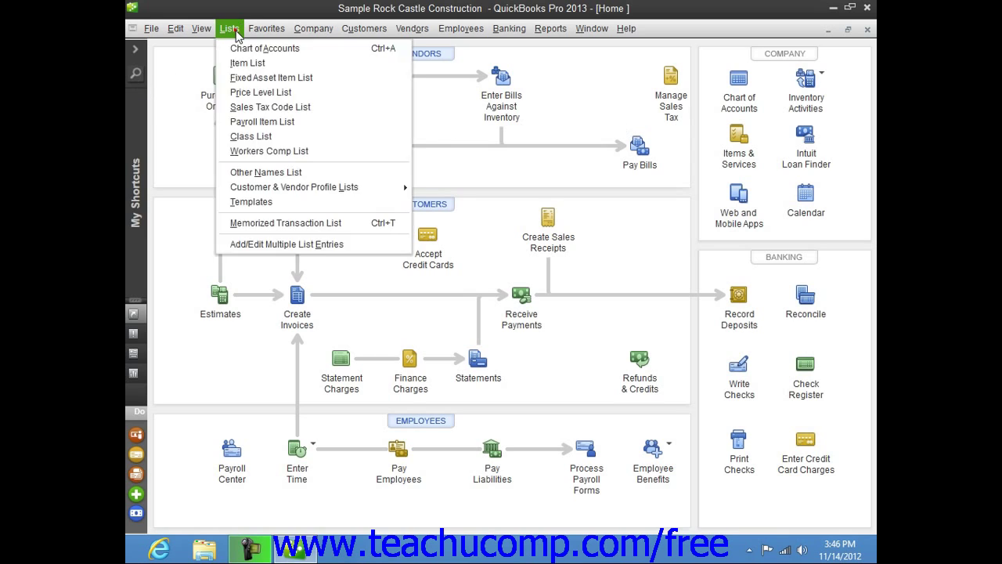
pyautogui.click(253, 69)
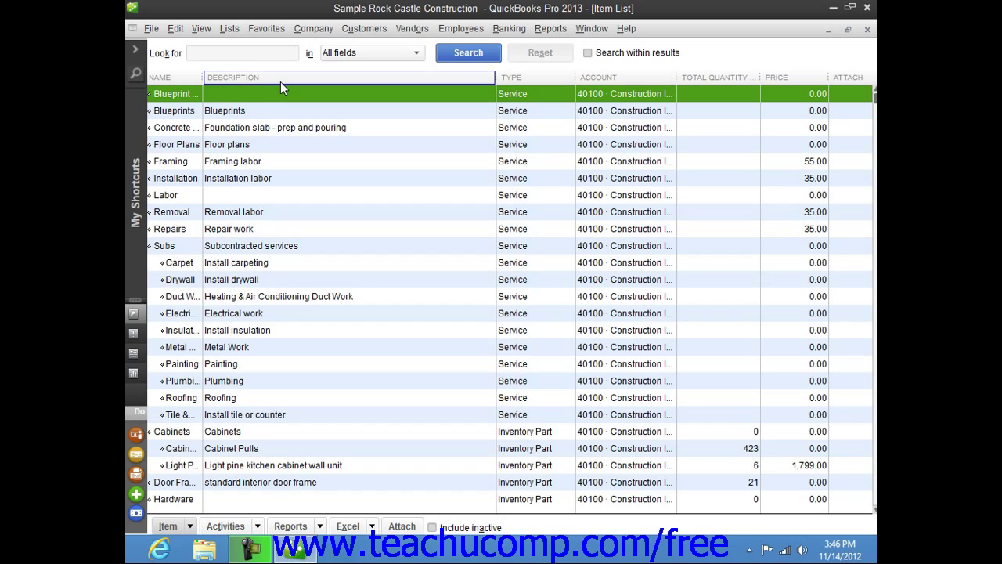
pyautogui.rightClick(241, 116)
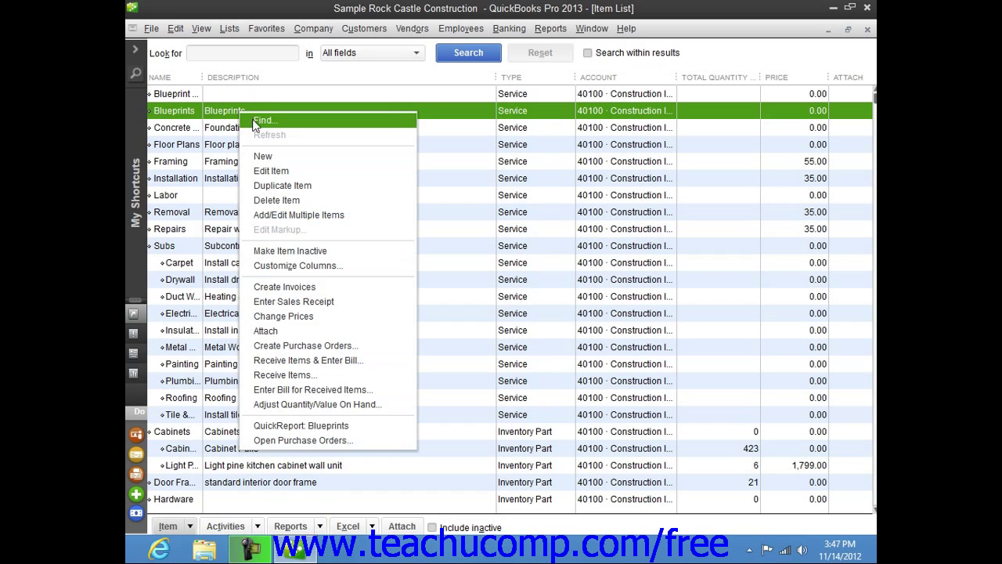
pyautogui.click(278, 173)
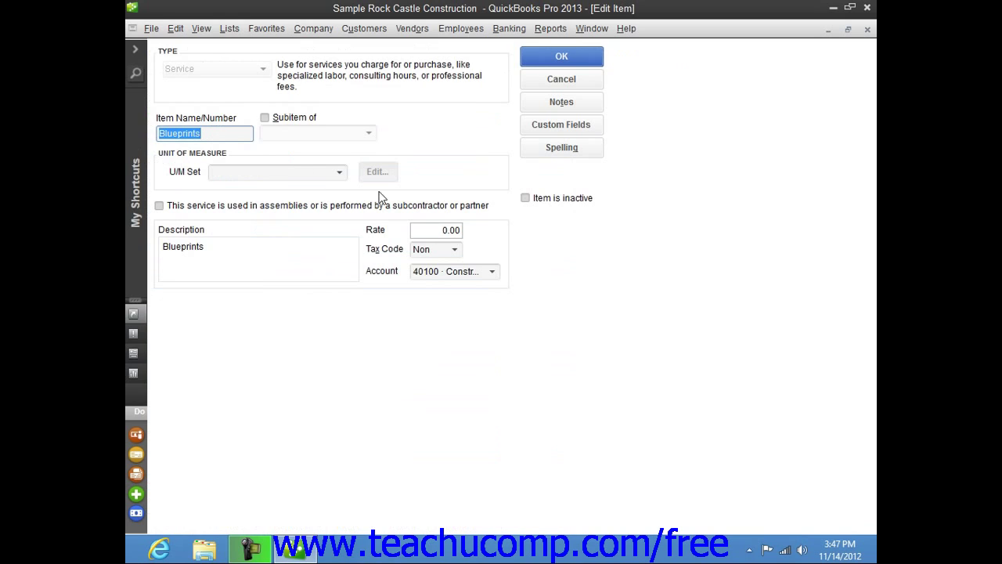
pyautogui.click(532, 132)
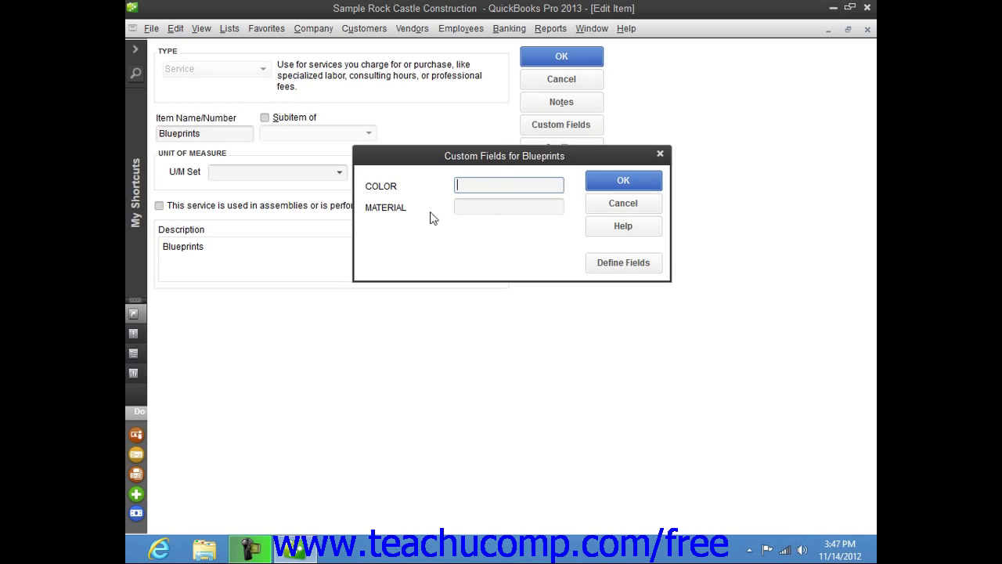
pyautogui.click(600, 269)
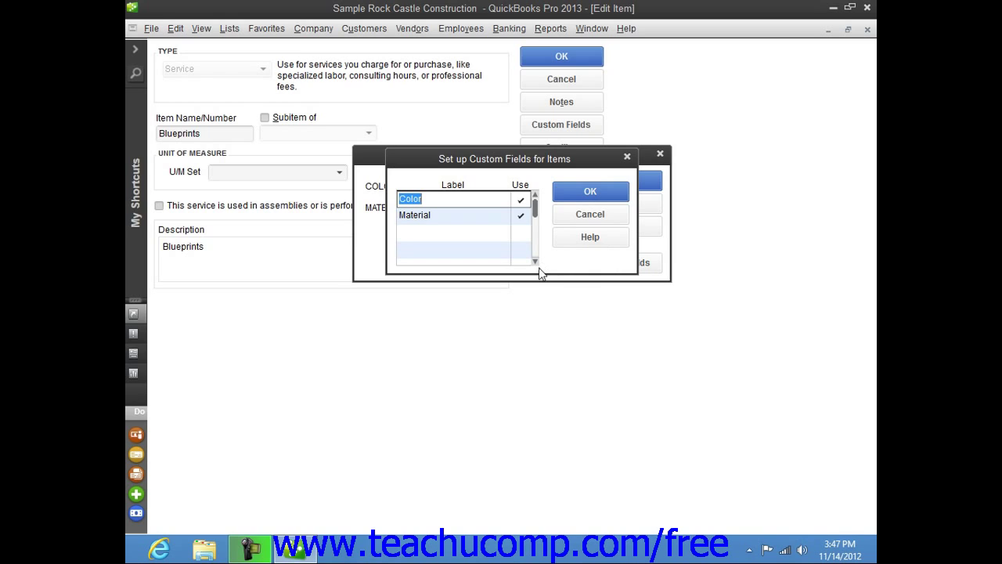
# Try to add a custom item field labelled "Substitute" below Material.
pyautogui.click(450, 233)
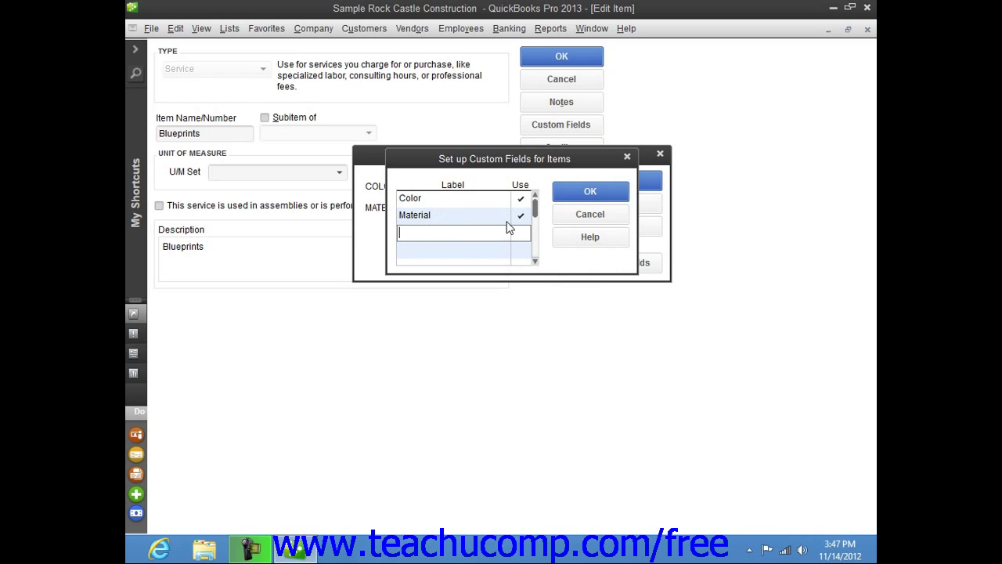
pyautogui.write('Substitute')
pyautogui.press('Return')
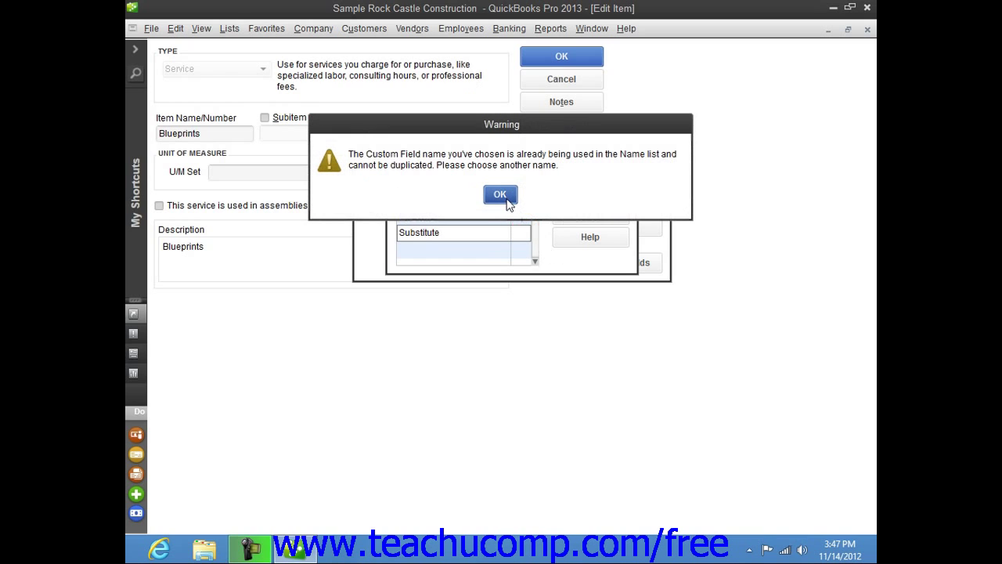
pyautogui.click(500, 195)
# Extend the new field's label to "Substitute Item", mark it for use, and save the item custom fields.
pyautogui.click(475, 233)
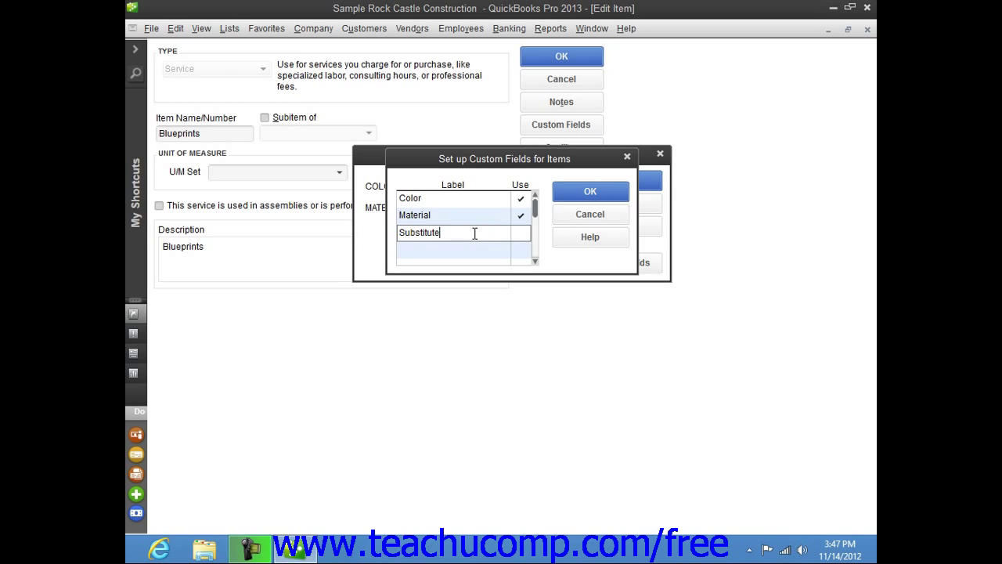
pyautogui.write('Item')
pyautogui.click(519, 234)
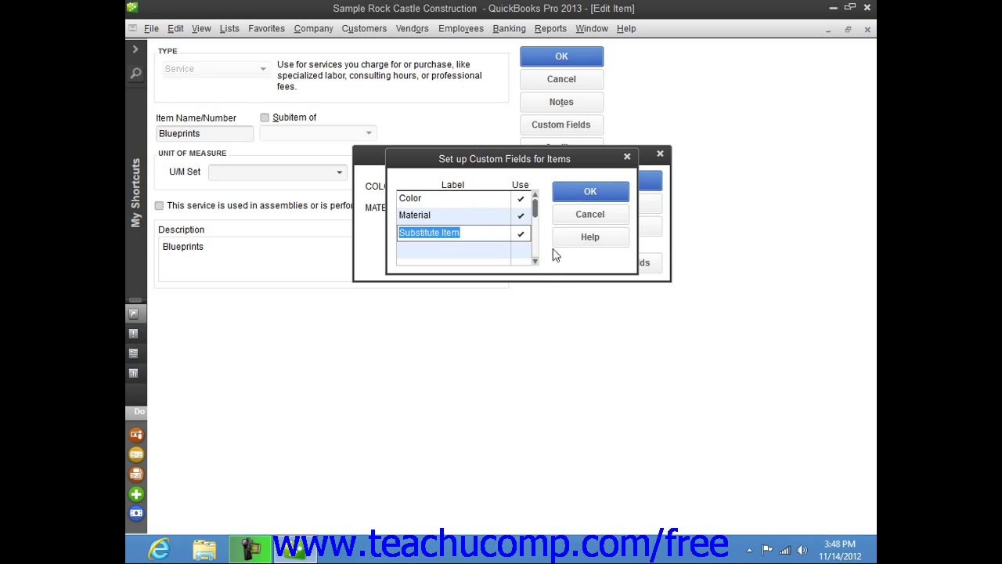
pyautogui.click(602, 193)
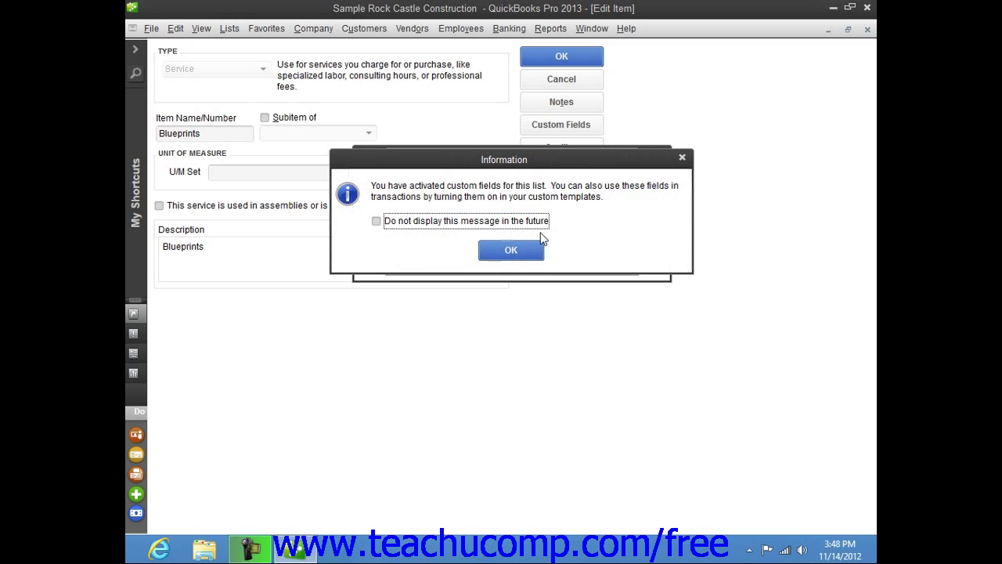
pyautogui.click(513, 249)
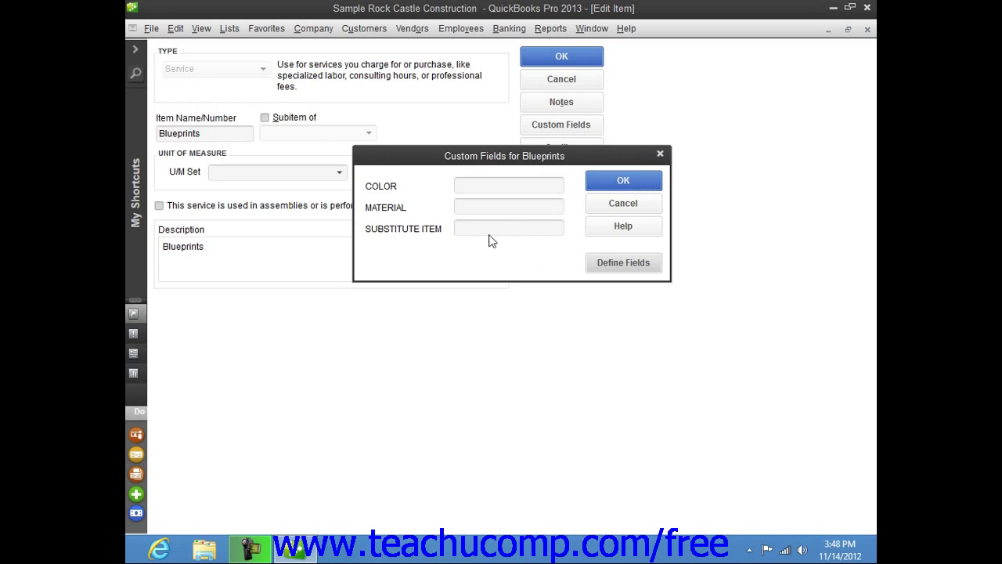
# Leave the Blueprints custom fields blank, cancel the item edit, and close the Item List.
pyautogui.click(498, 227)
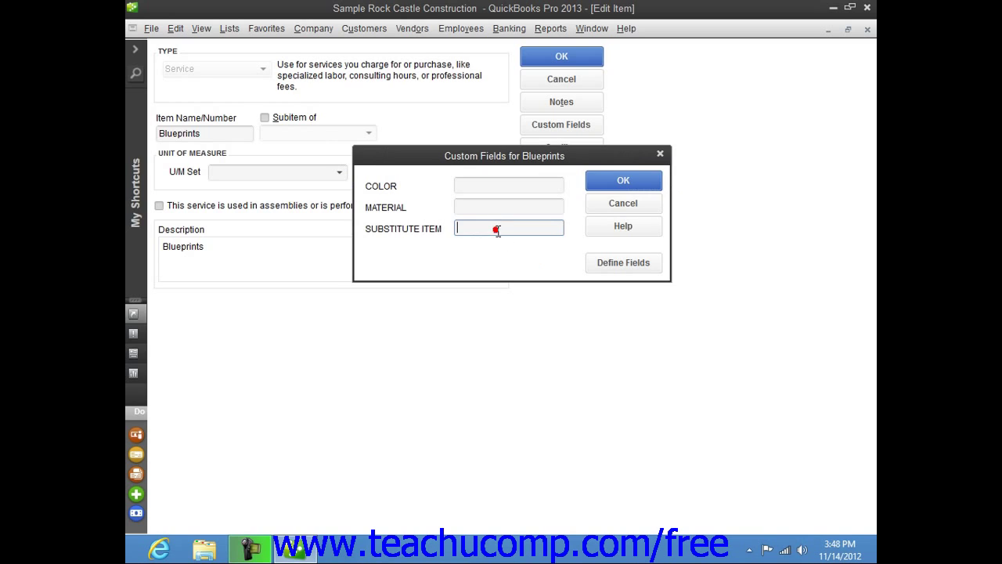
pyautogui.click(615, 205)
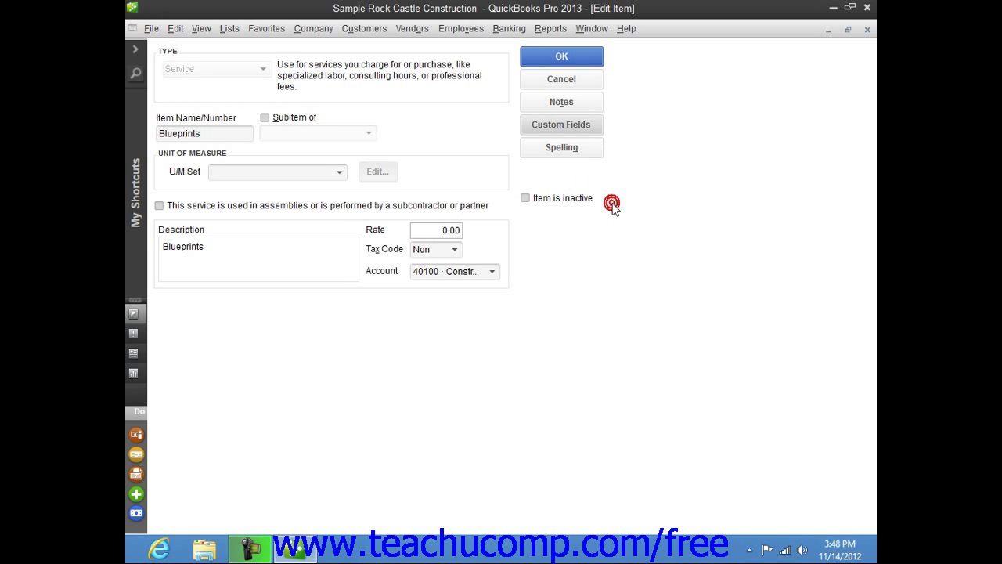
pyautogui.click(580, 79)
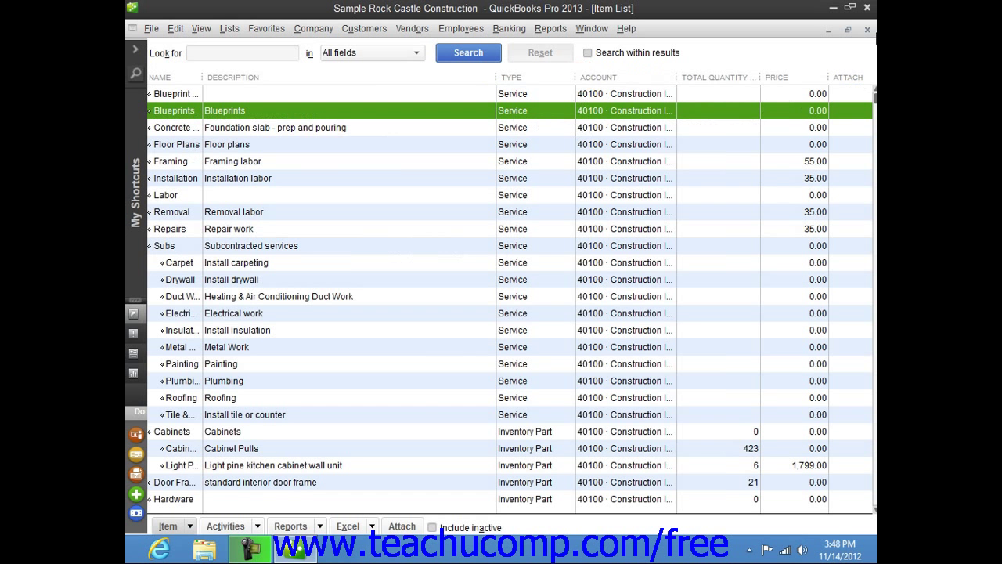
pyautogui.click(868, 29)
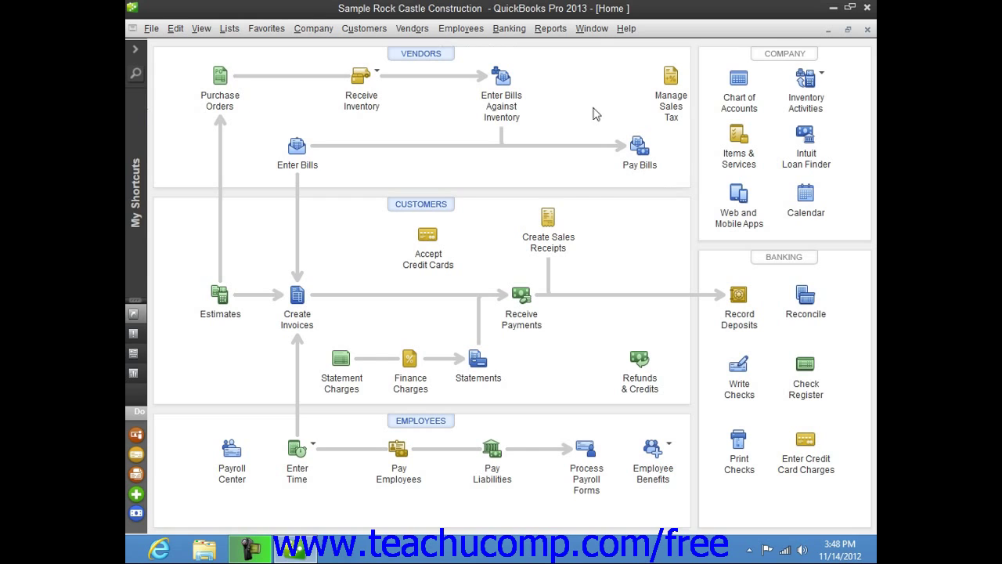